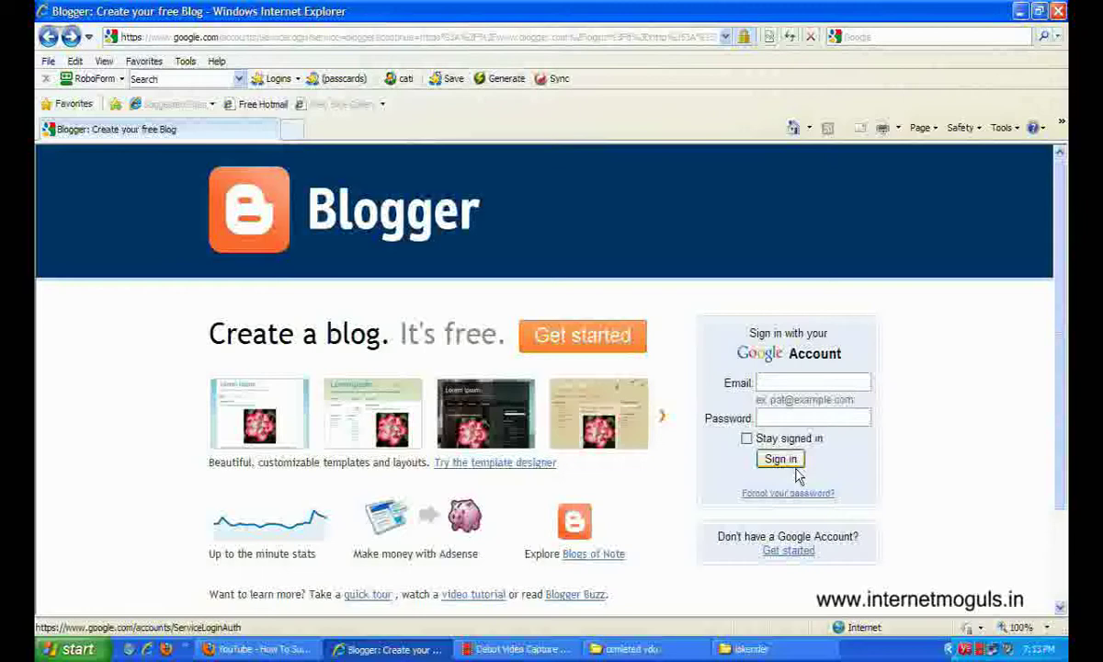
Start signing up for a new Google account and enter the e-mail address.
{"action": "left_click", "coordinate": [790, 551]}
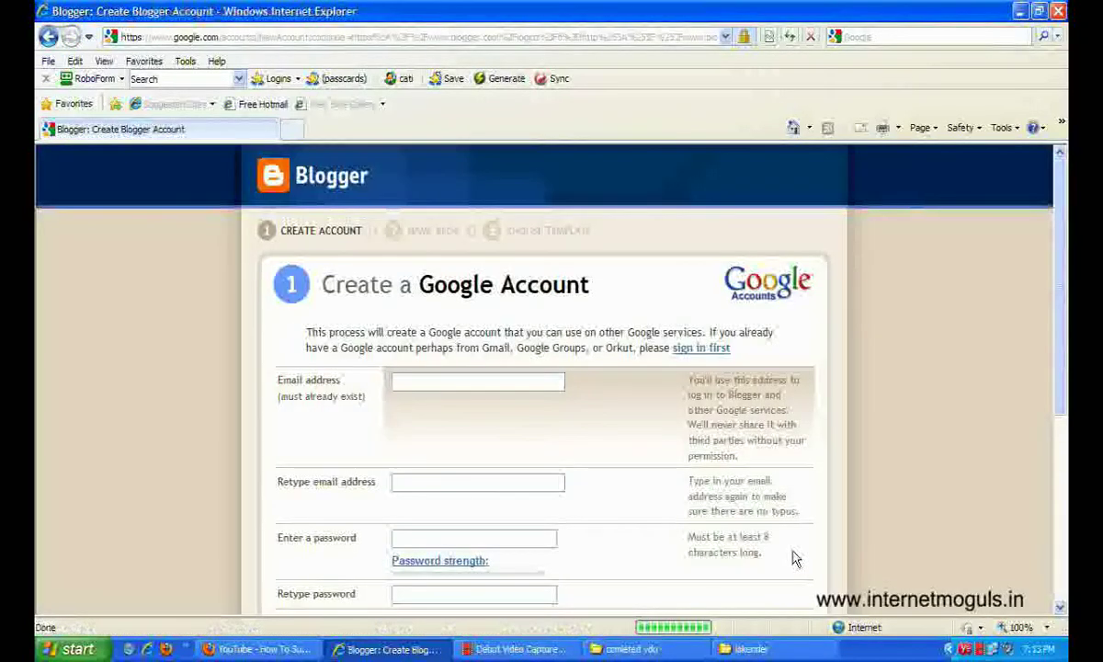
{"action": "left_click", "coordinate": [425, 386]}
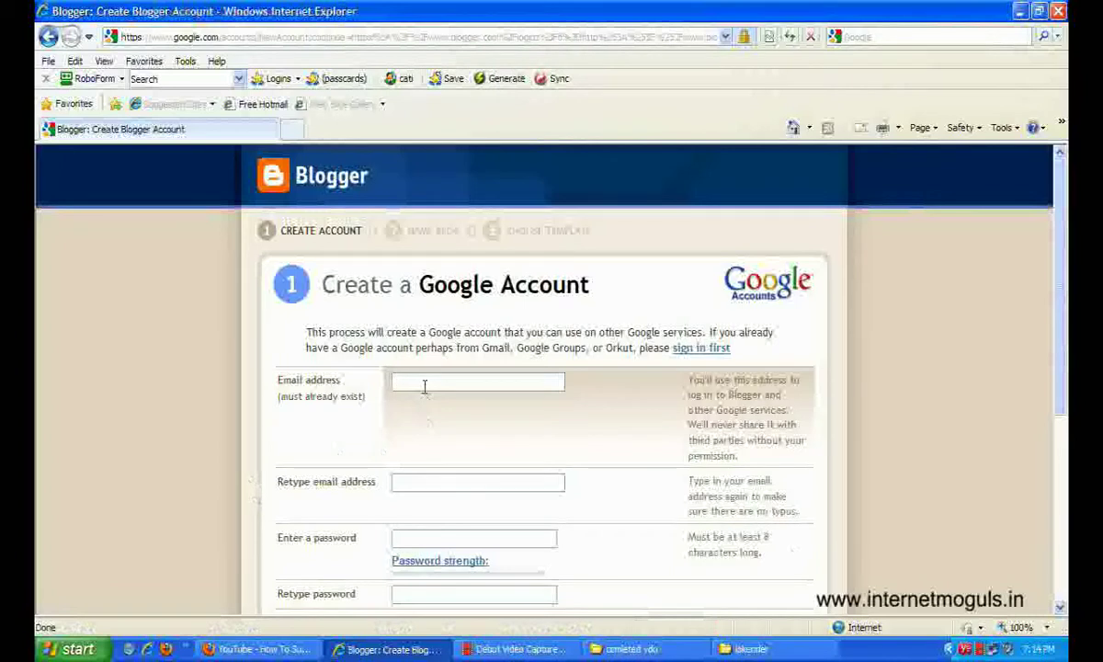
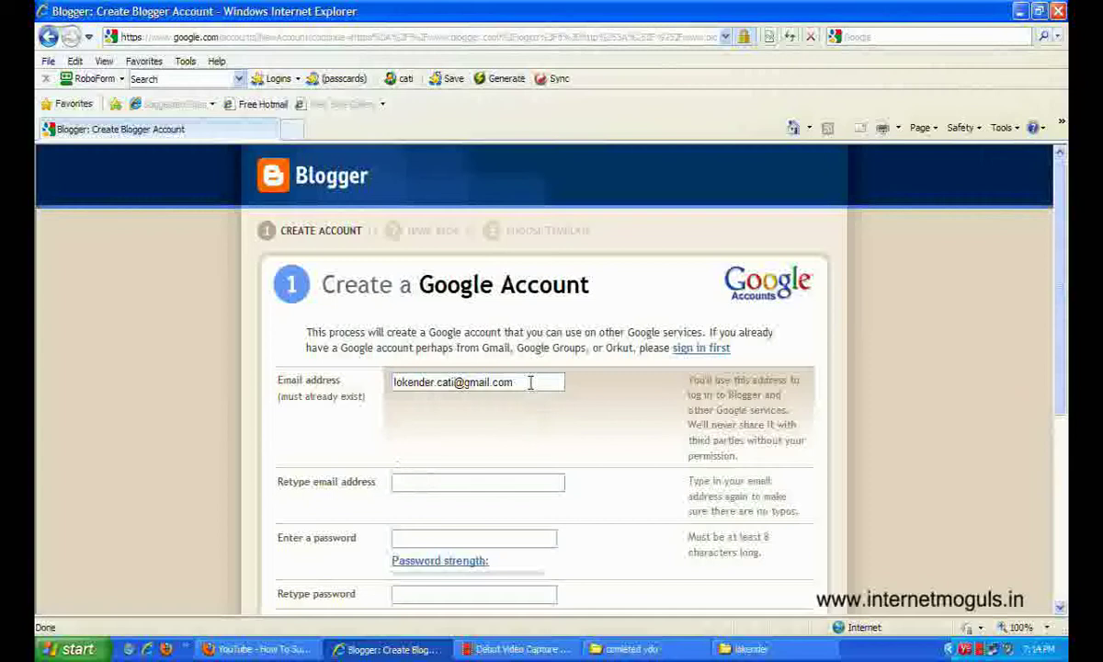
Copy the e-mail into Retype email address and enter a password rated Good.
{"action": "left_click_drag", "start_coordinate": [520, 381], "coordinate": [349, 391]}
{"action": "key", "text": "ctrl+c"}
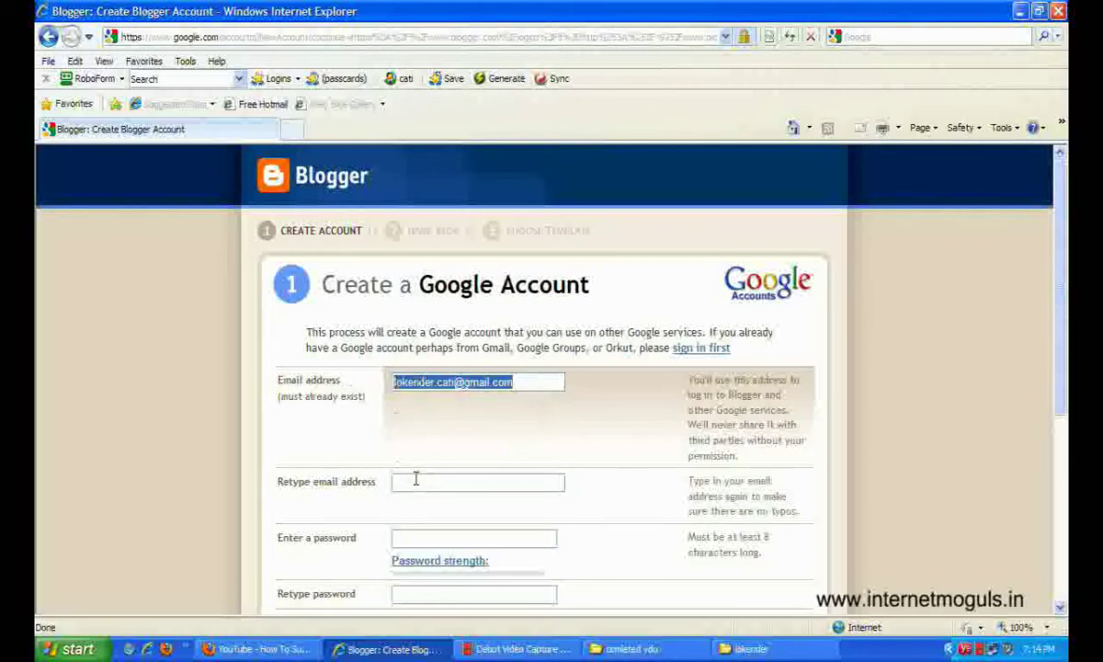
{"action": "left_click", "coordinate": [413, 480]}
{"action": "key", "text": "ctrl+v"}
{"action": "left_click", "coordinate": [441, 540]}
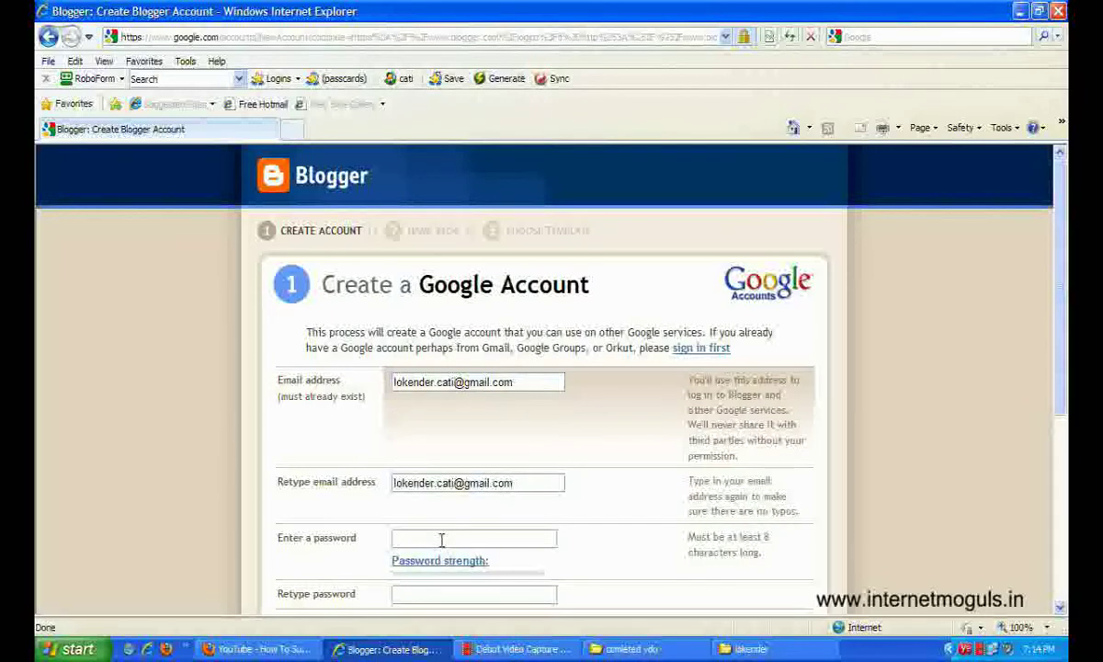
{"action": "type", "text": "••••••"}
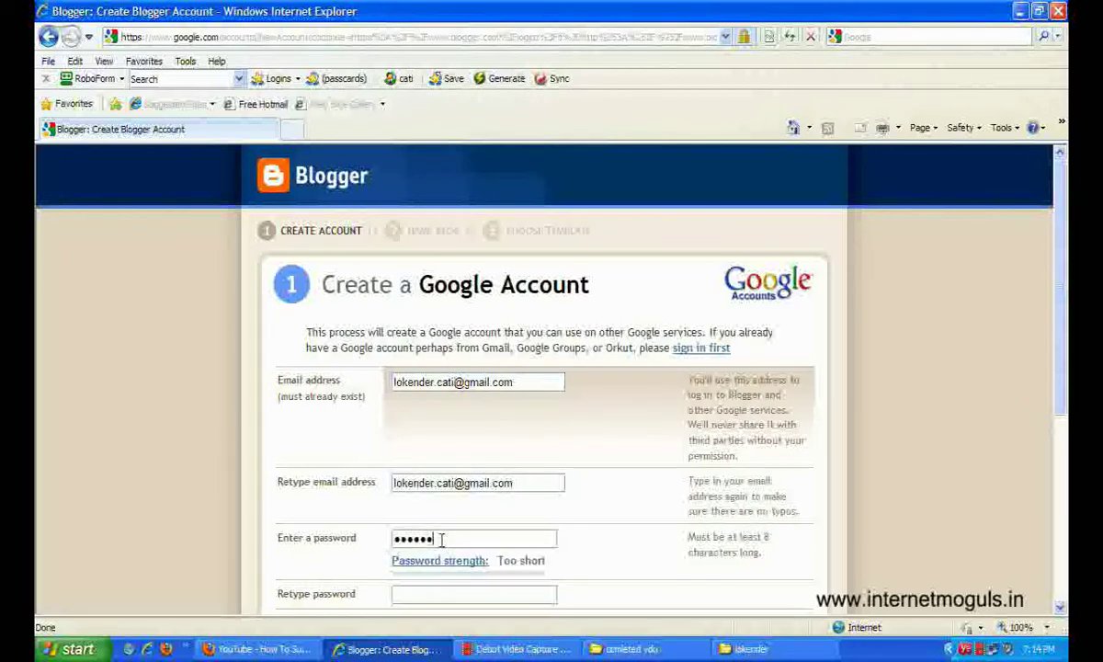
{"action": "type", "text": "••"}
{"action": "scroll", "coordinate": [395, 478], "scroll_direction": "down", "scroll_amount": 3}
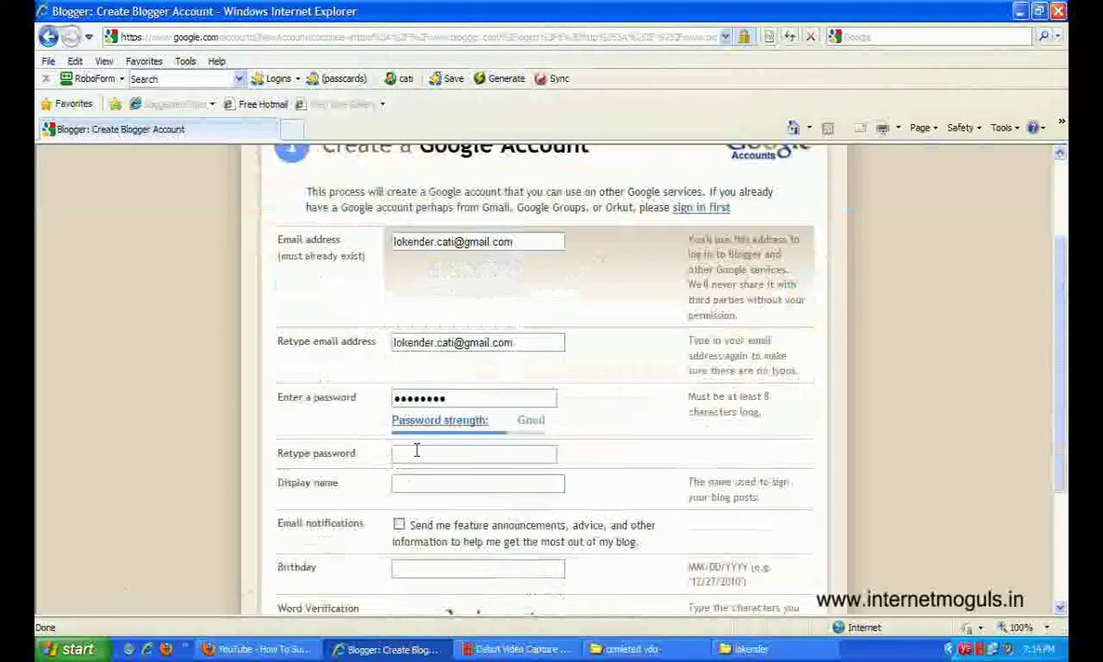
Retype the password and enter the display name.
{"action": "left_click", "coordinate": [417, 452]}
{"action": "type", "text": "•••••••••"}
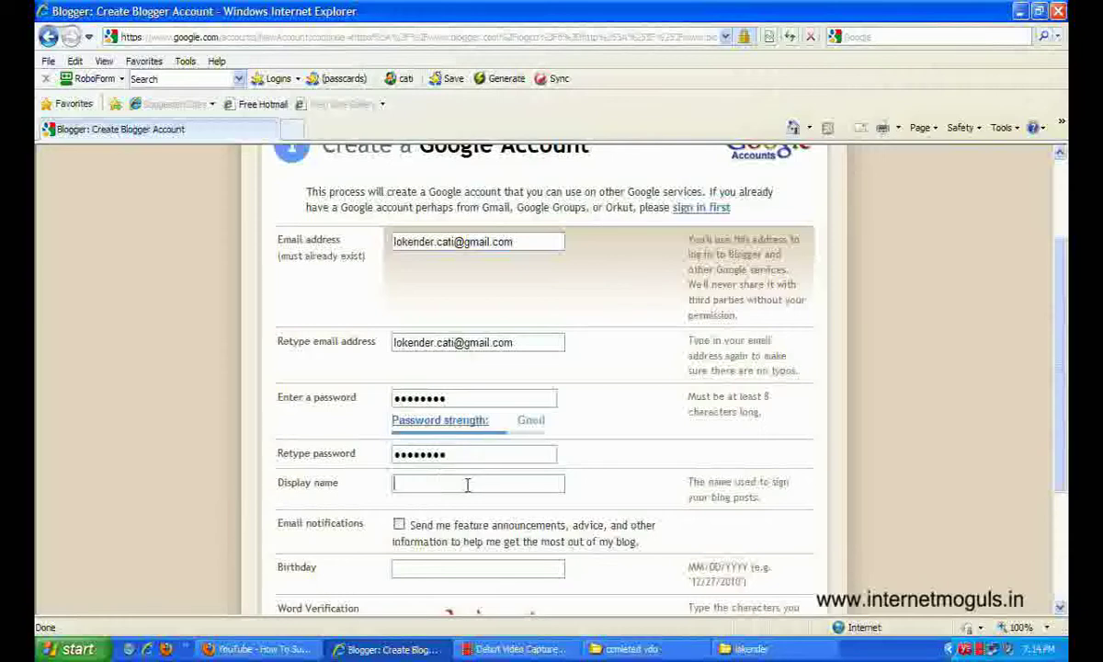
{"action": "left_click", "coordinate": [396, 484]}
{"action": "scroll", "coordinate": [333, 485], "scroll_direction": "down", "scroll_amount": 1}
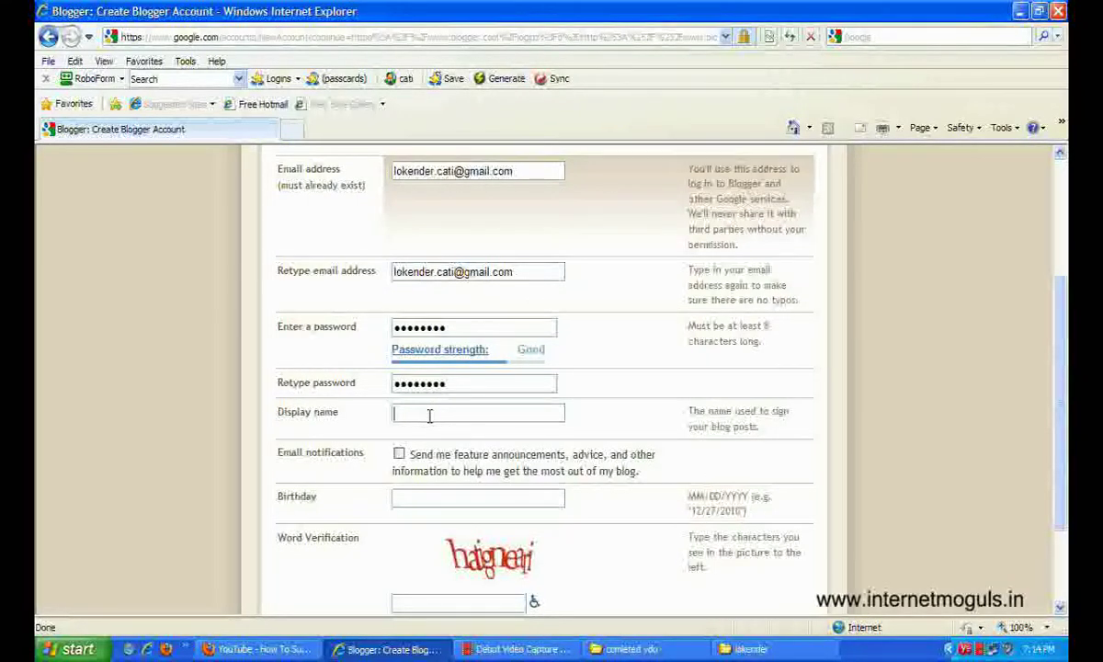
{"action": "type", "text": "cati"}
Enter the birthday and verification word, accept the Terms of Service, and submit the form.
{"action": "scroll", "coordinate": [395, 468], "scroll_direction": "down", "scroll_amount": 1}
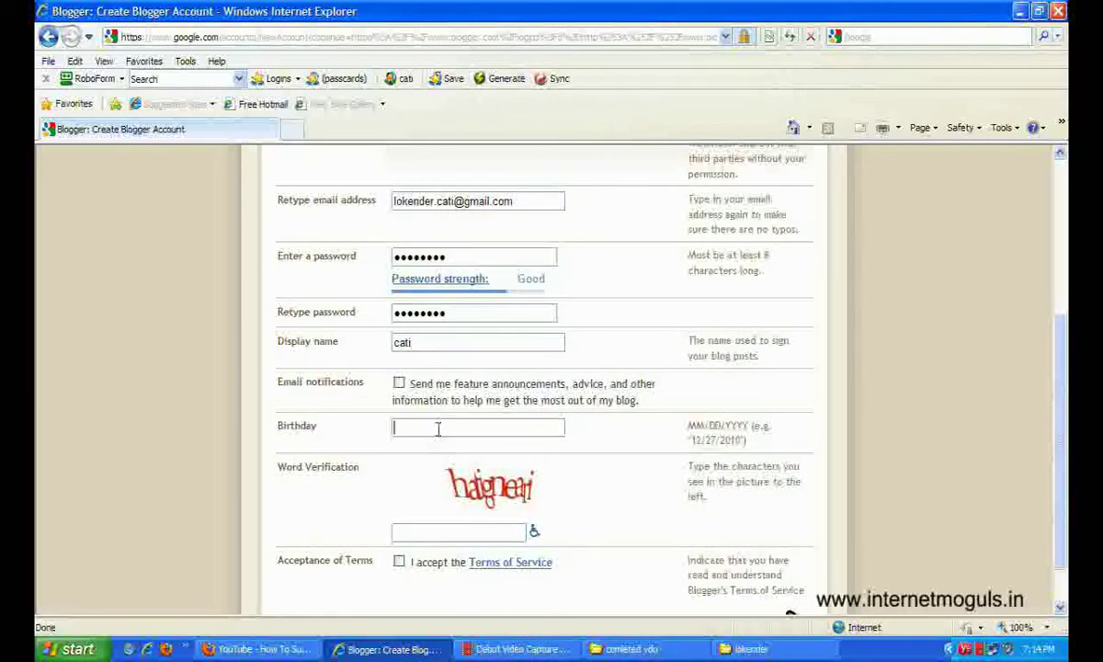
{"action": "type", "text": "12/27/1985"}
{"action": "left_click", "coordinate": [448, 530]}
{"action": "type", "text": "hat"}
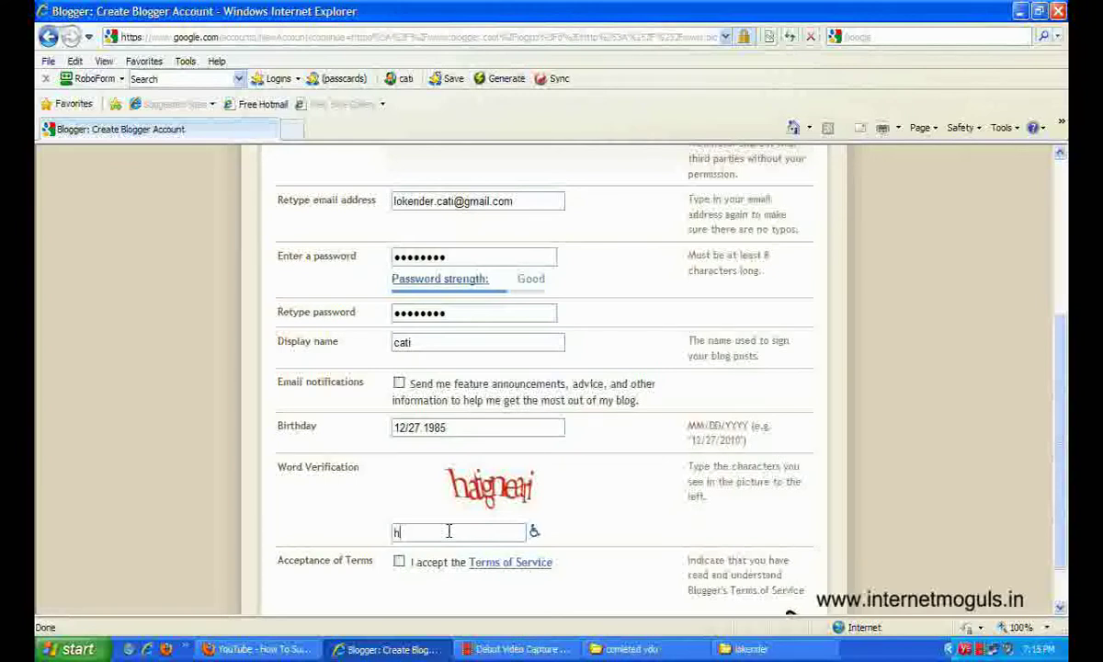
{"action": "type", "text": "ignean"}
{"action": "left_click", "coordinate": [398, 563]}
{"action": "scroll", "coordinate": [363, 553], "scroll_direction": "down", "scroll_amount": 1}
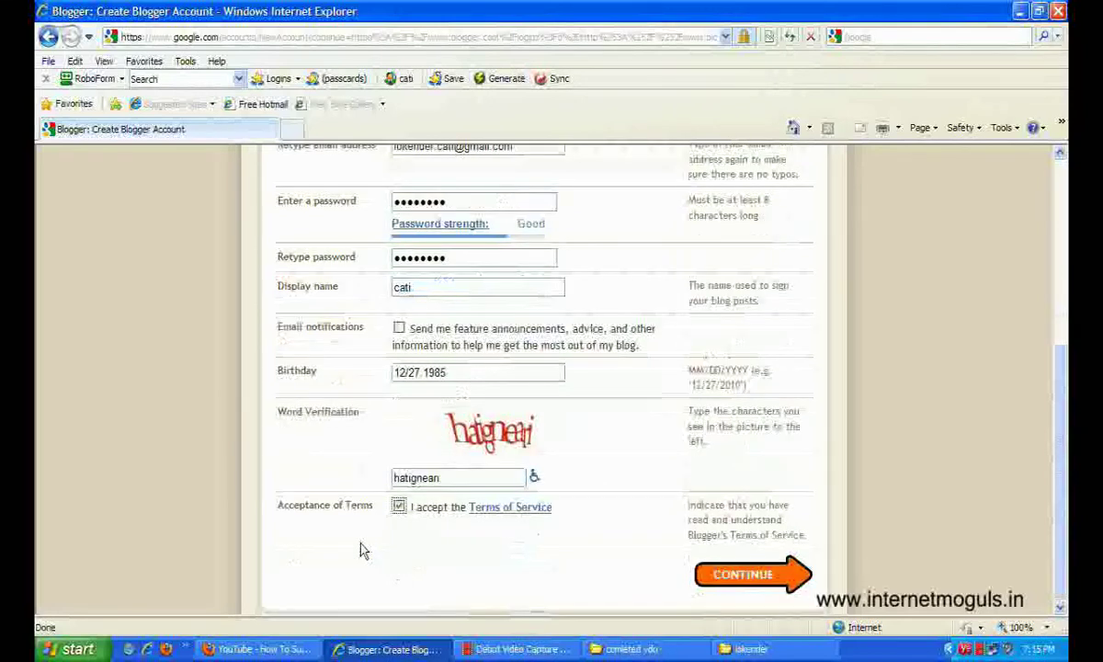
{"action": "left_click", "coordinate": [772, 580]}
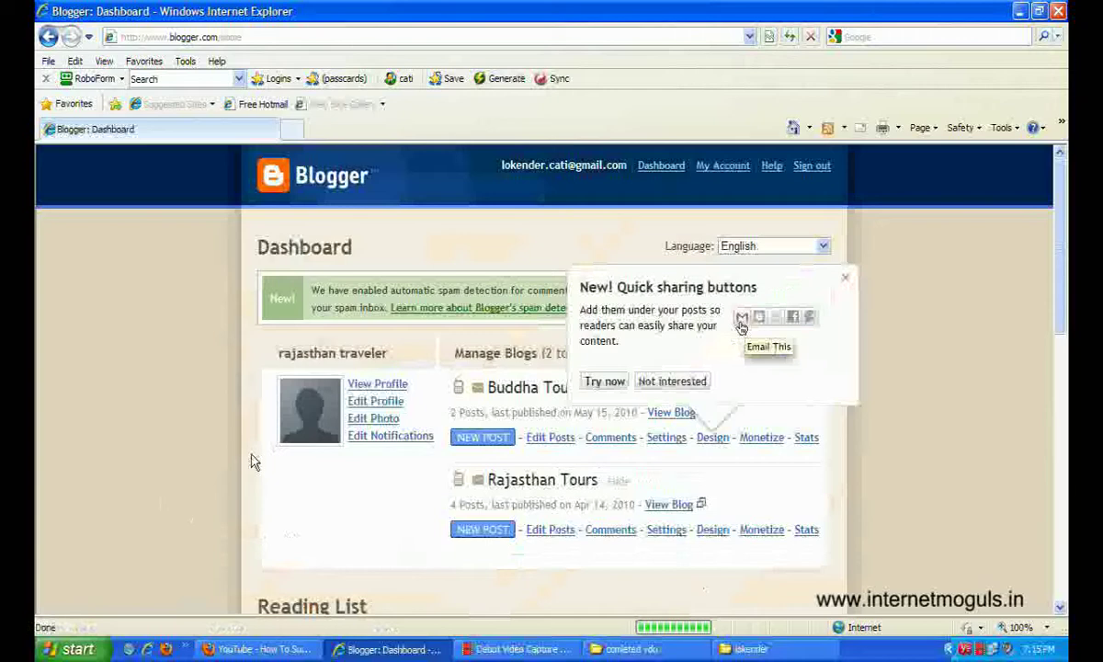
Dismiss the 'Quick sharing buttons' announcement on the Dashboard.
{"action": "left_click", "coordinate": [844, 278]}
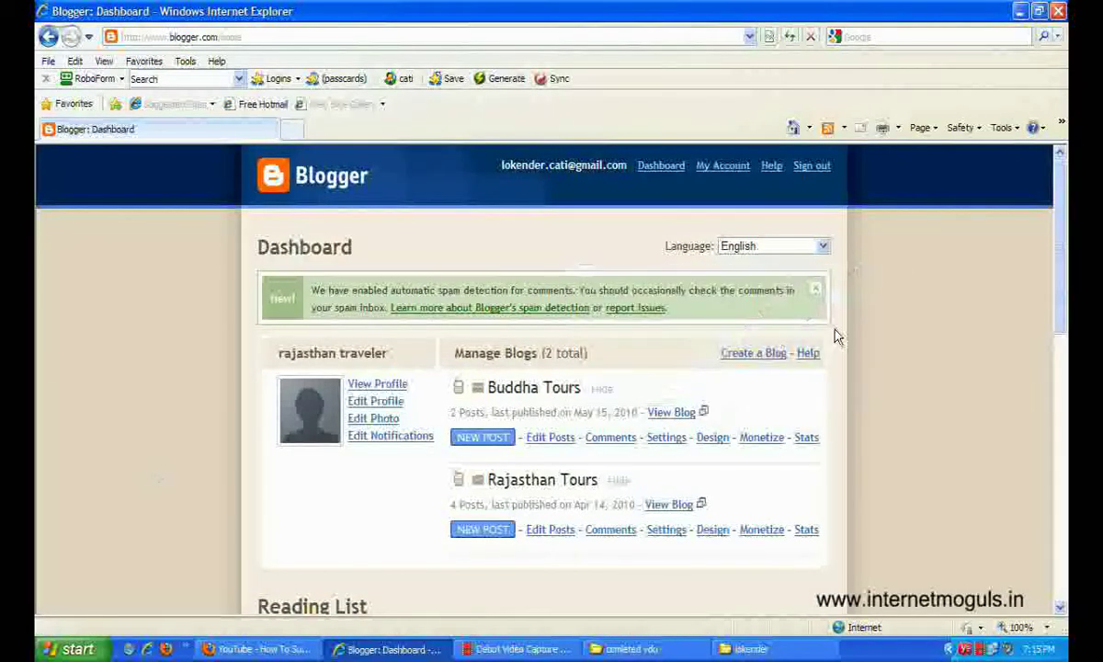
Create a blog titled 'my first video' with the address cativideo.blogspot.com.
{"action": "left_click", "coordinate": [752, 358]}
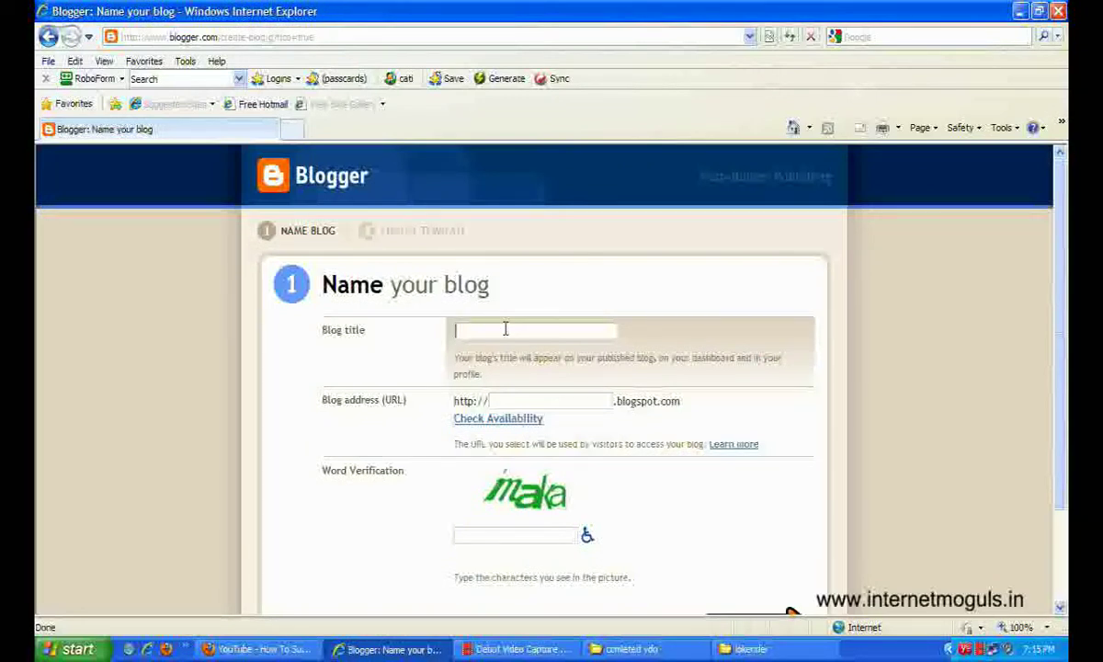
{"action": "type", "text": "my fist"}
{"action": "key", "text": "BackSpace"}
{"action": "key", "text": "BackSpace"}
{"action": "key", "text": "BackSpace"}
{"action": "type", "text": "rst video"}
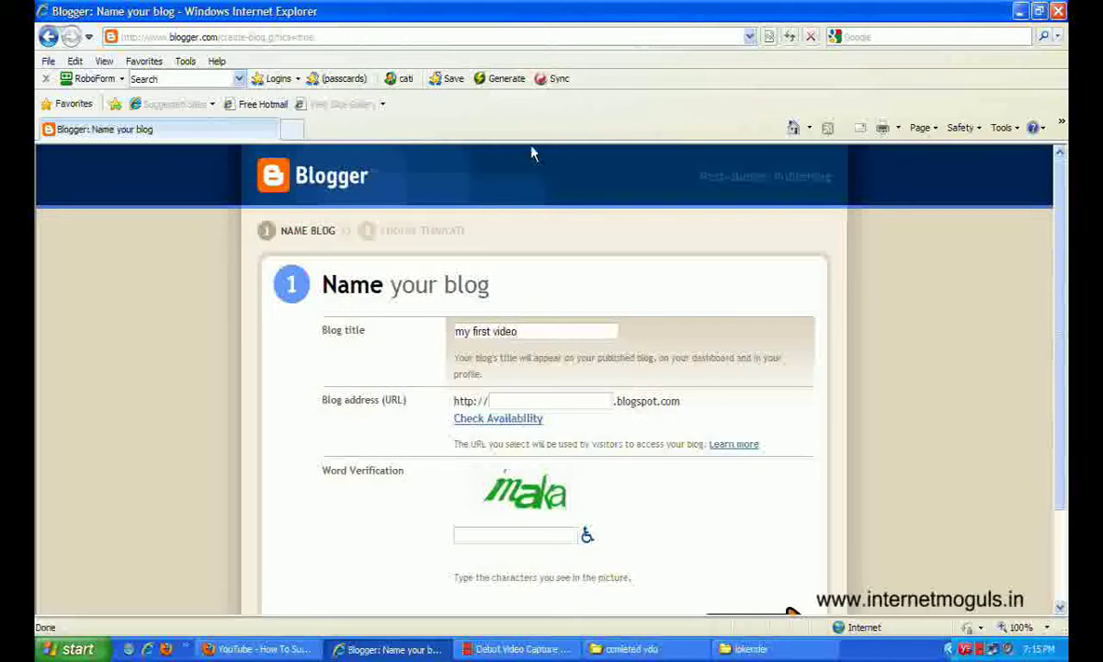
{"action": "left_click", "coordinate": [567, 405]}
{"action": "type", "text": "cativideo"}
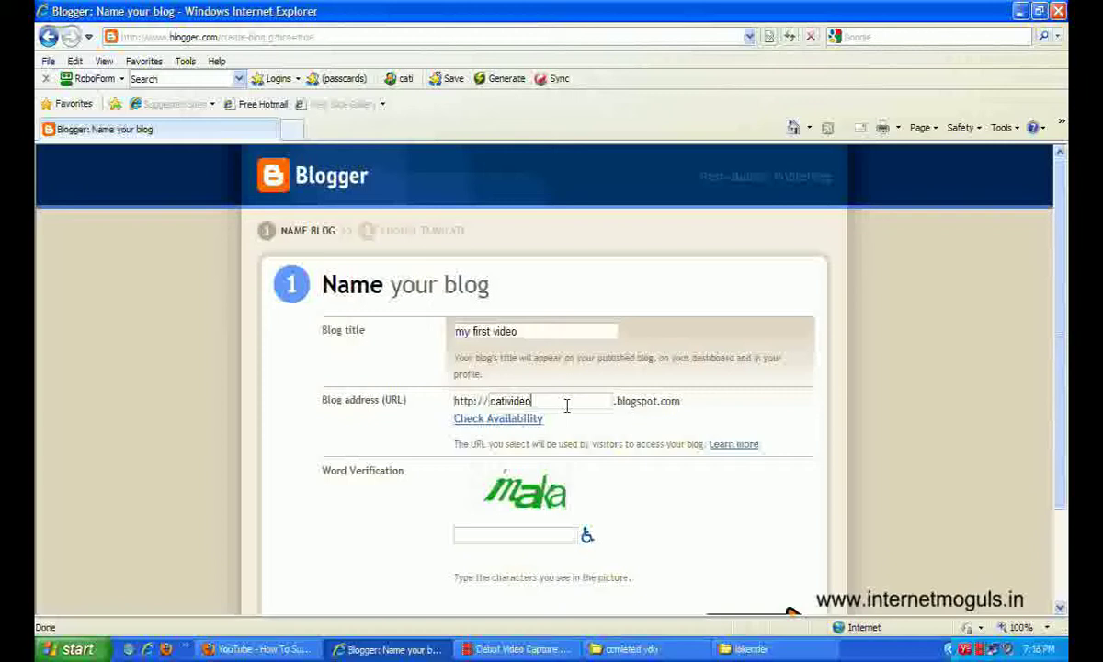
Submit the word verification, retyping the new word after the mismatch error.
{"action": "left_click", "coordinate": [520, 534]}
{"action": "type", "text": "inaka"}
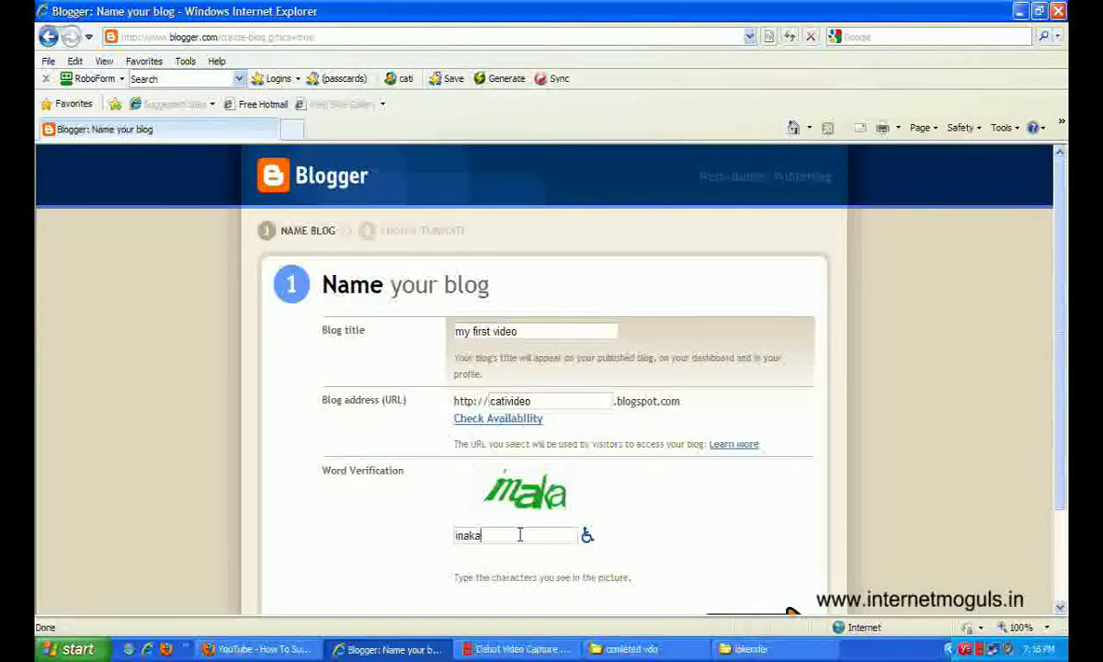
{"action": "scroll", "coordinate": [519, 535], "scroll_direction": "down", "scroll_amount": 3}
{"action": "left_click", "coordinate": [722, 514]}
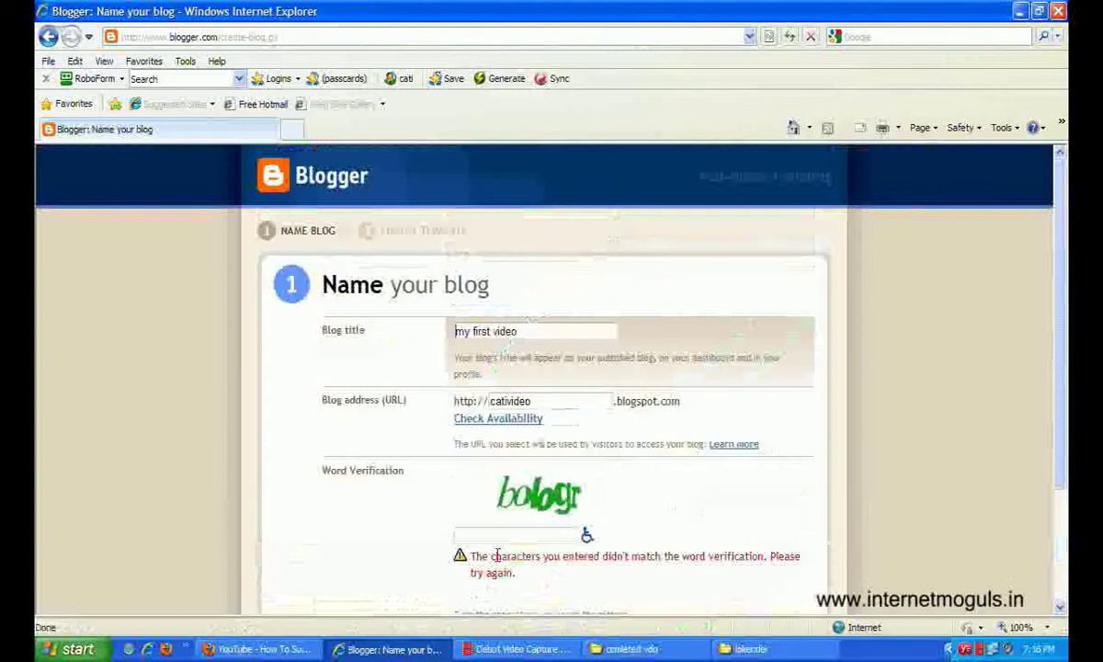
{"action": "left_click", "coordinate": [504, 535]}
{"action": "type", "text": "bologr"}
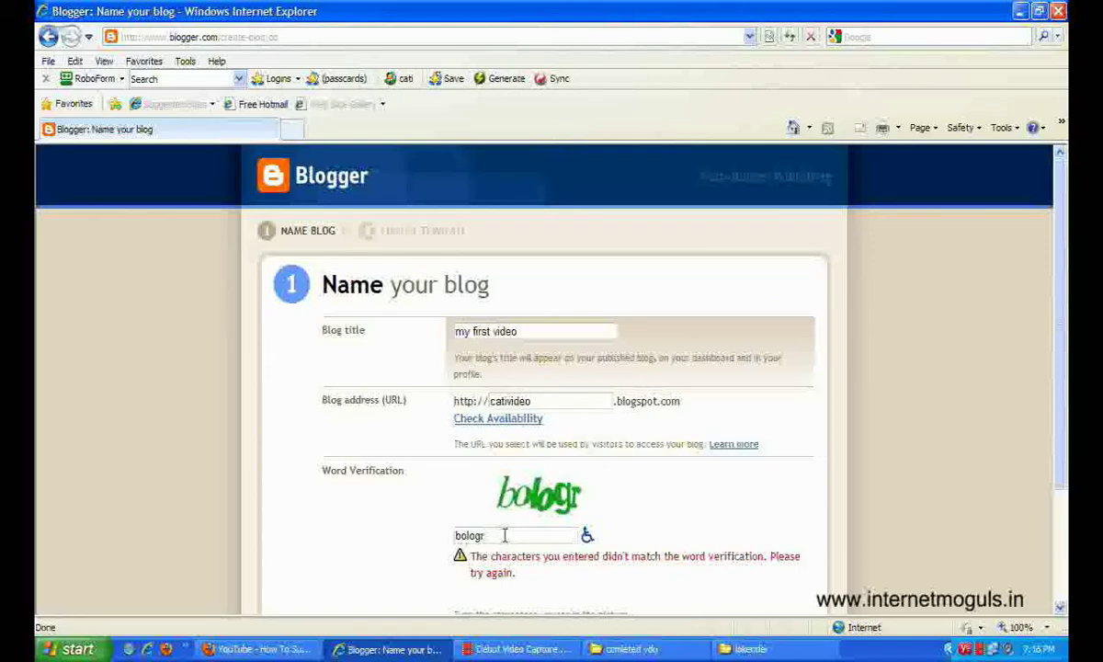
{"action": "scroll", "coordinate": [418, 498], "scroll_direction": "down", "scroll_amount": 3}
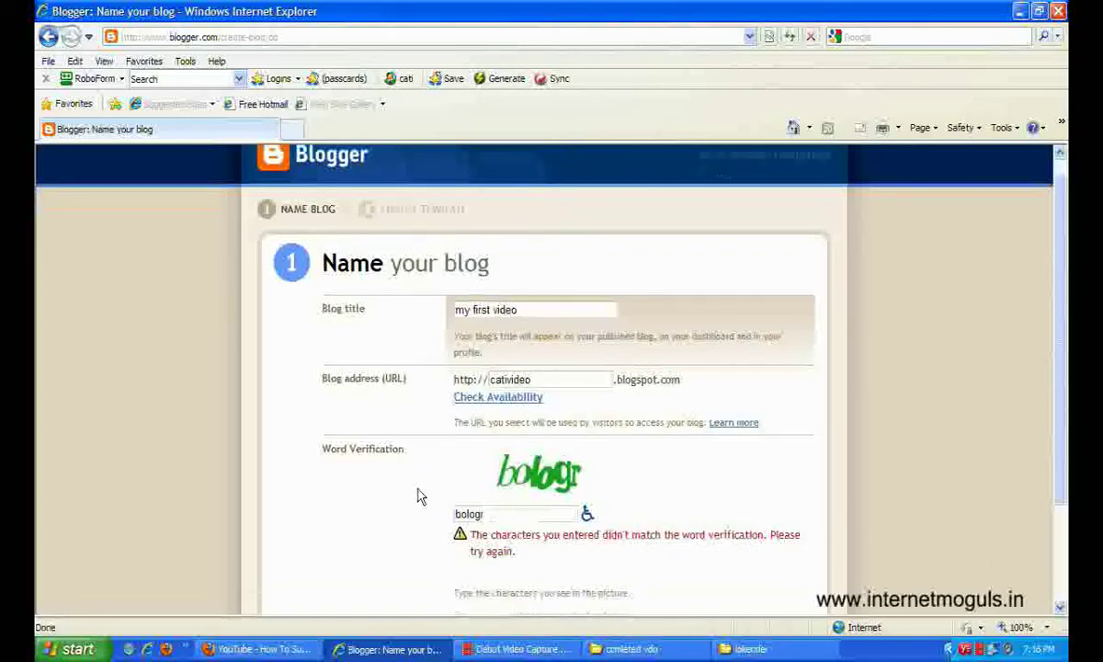
{"action": "left_click", "coordinate": [726, 520]}
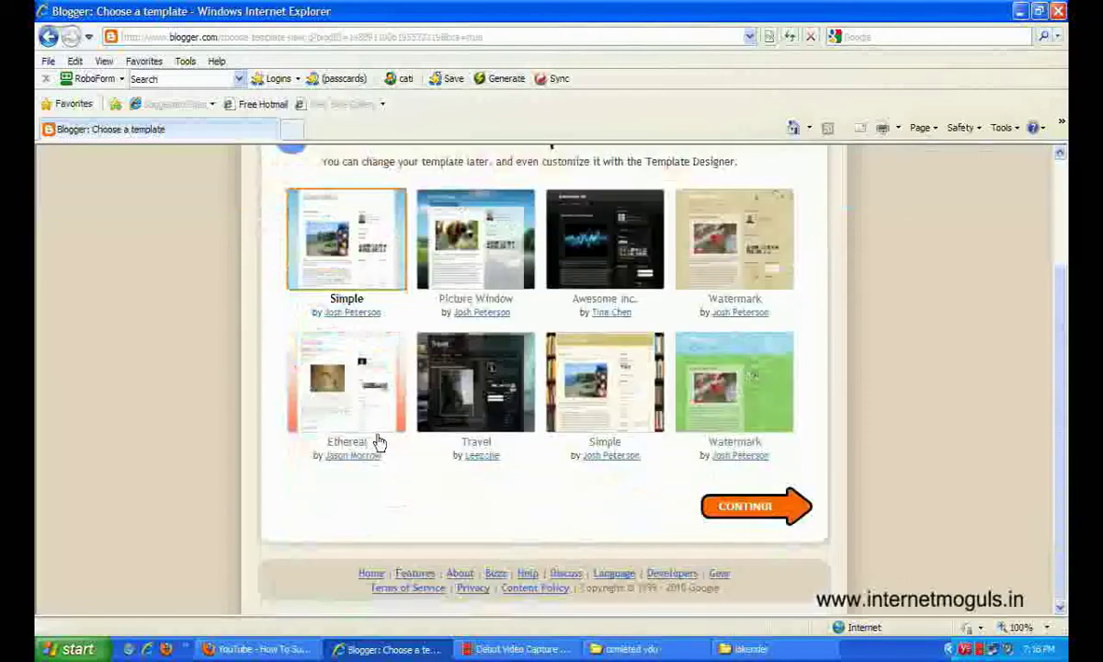
Continue with the Simple starter template.
{"action": "left_click", "coordinate": [749, 513]}
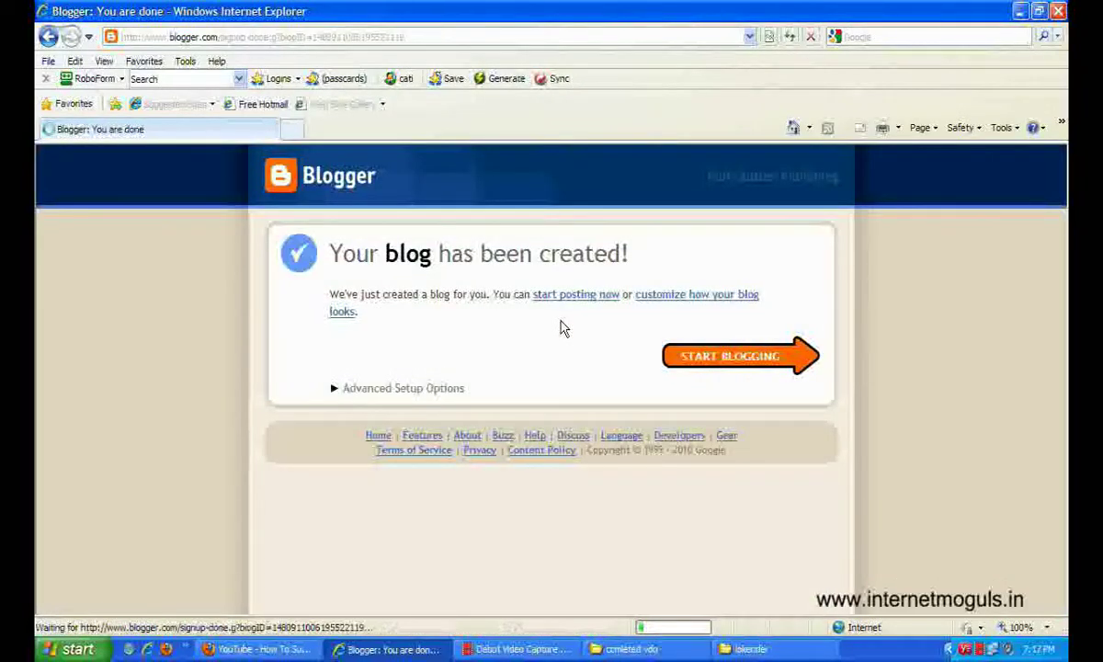
Choose Start Blogging to open the New Post editor.
{"action": "left_click", "coordinate": [731, 363]}
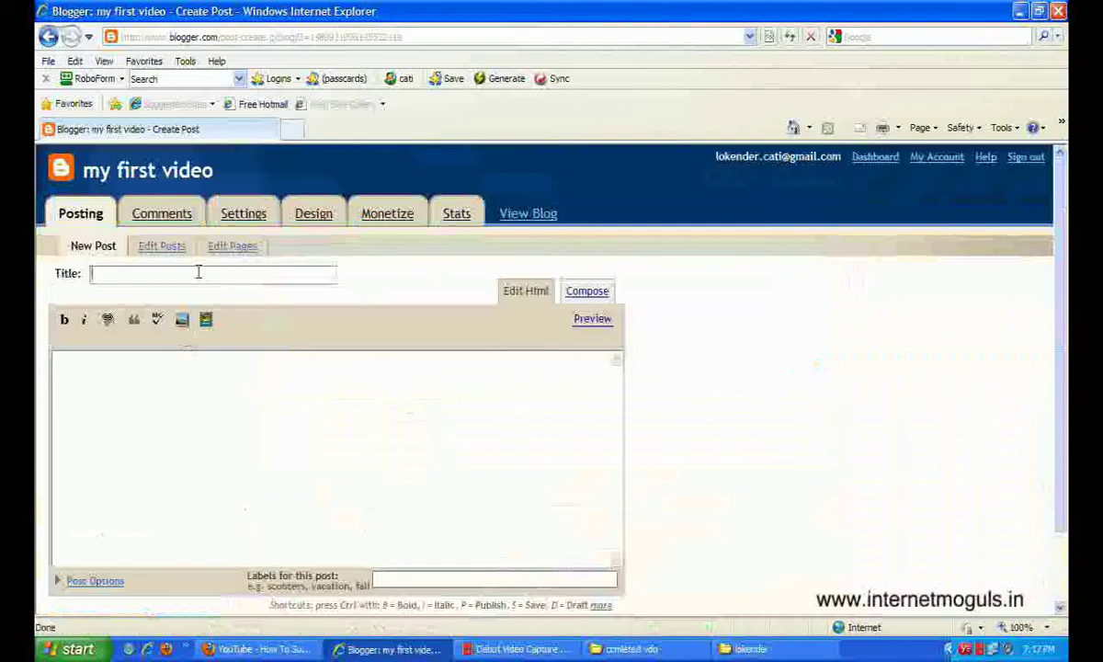
Write a post titled 'my first tranning video' with body 'this is my first video'.
{"action": "type", "text": "my fis"}
{"action": "key", "text": "BackSpace"}
{"action": "type", "text": "rst "}
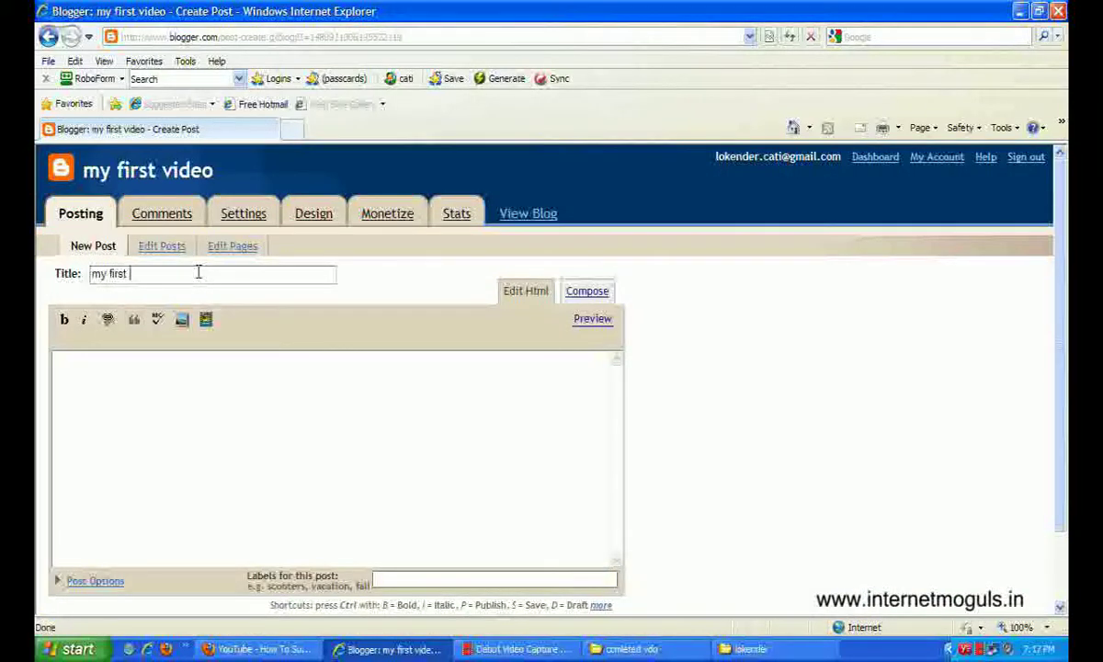
{"action": "type", "text": "tranning video"}
{"action": "left_click", "coordinate": [247, 383]}
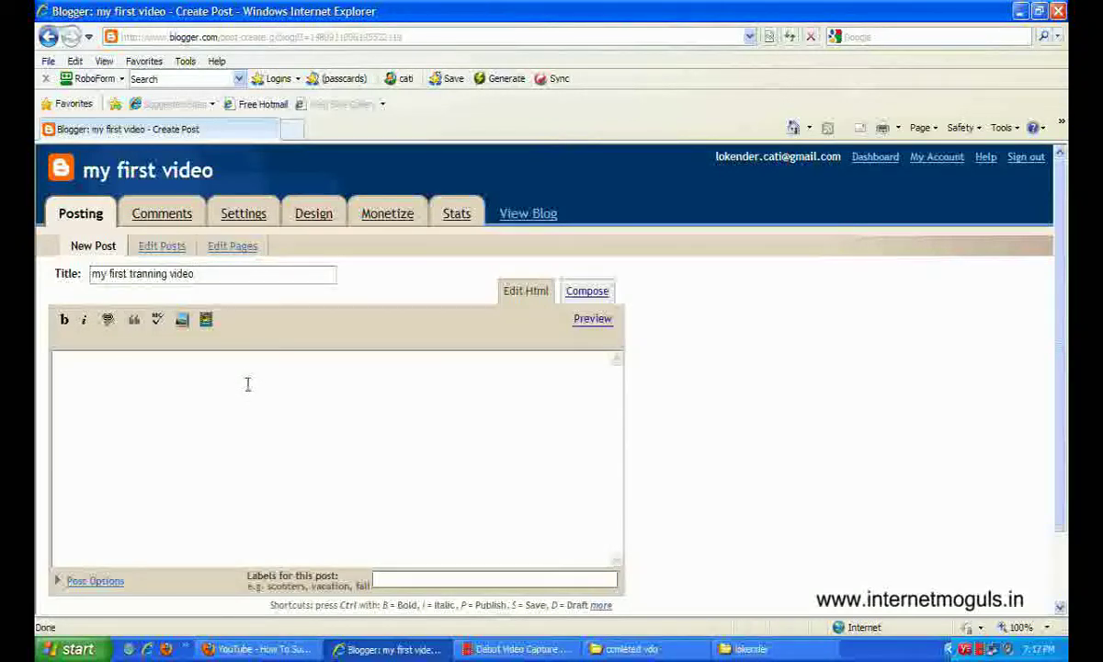
{"action": "type", "text": "this is my first"}
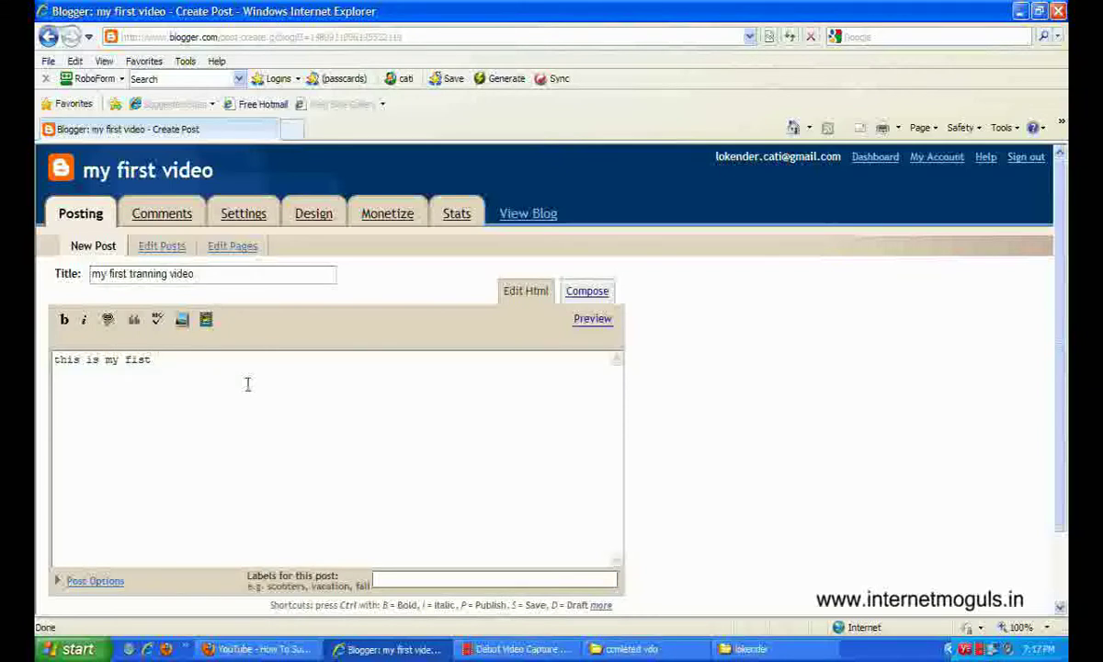
{"action": "key", "text": "BackSpace"}
{"action": "key", "text": "BackSpace"}
{"action": "key", "text": "BackSpace"}
{"action": "key", "text": "BackSpace"}
{"action": "type", "text": "irst video"}
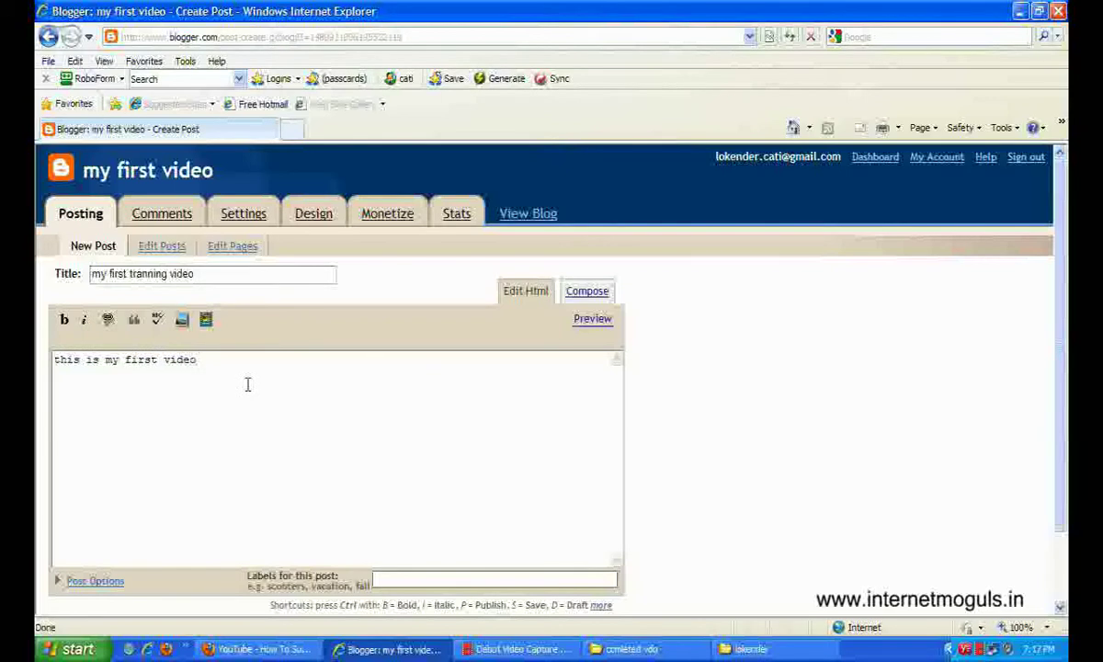
{"action": "scroll", "coordinate": [247, 384], "scroll_direction": "down", "scroll_amount": 1}
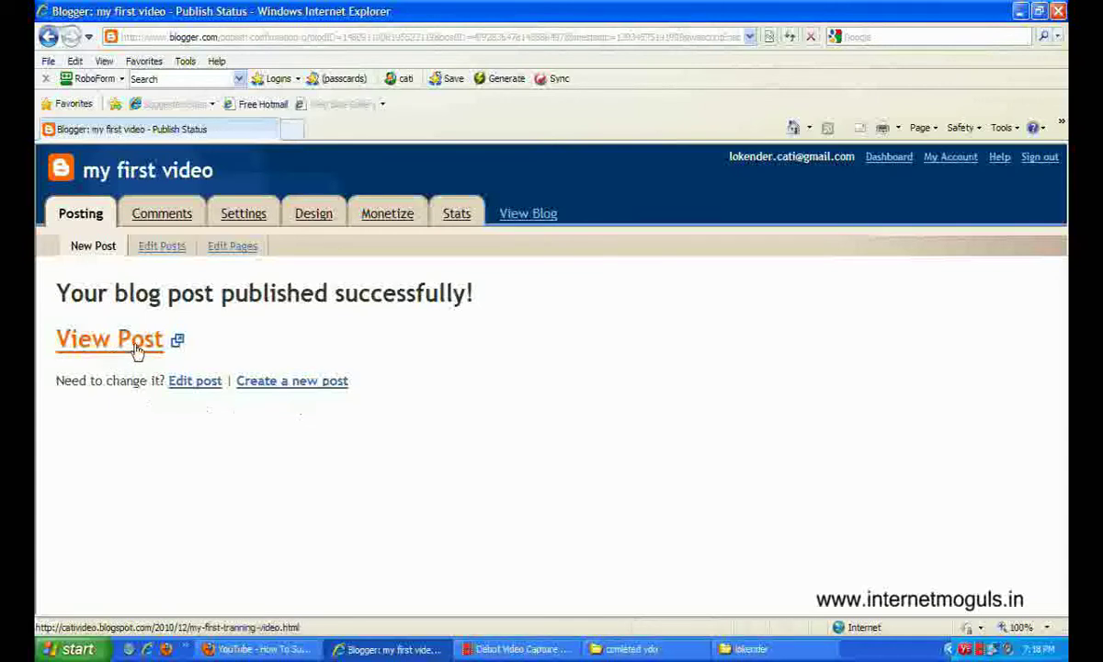
View the published post 'my first tranning video' on the live blog.
{"action": "left_click", "coordinate": [136, 345]}
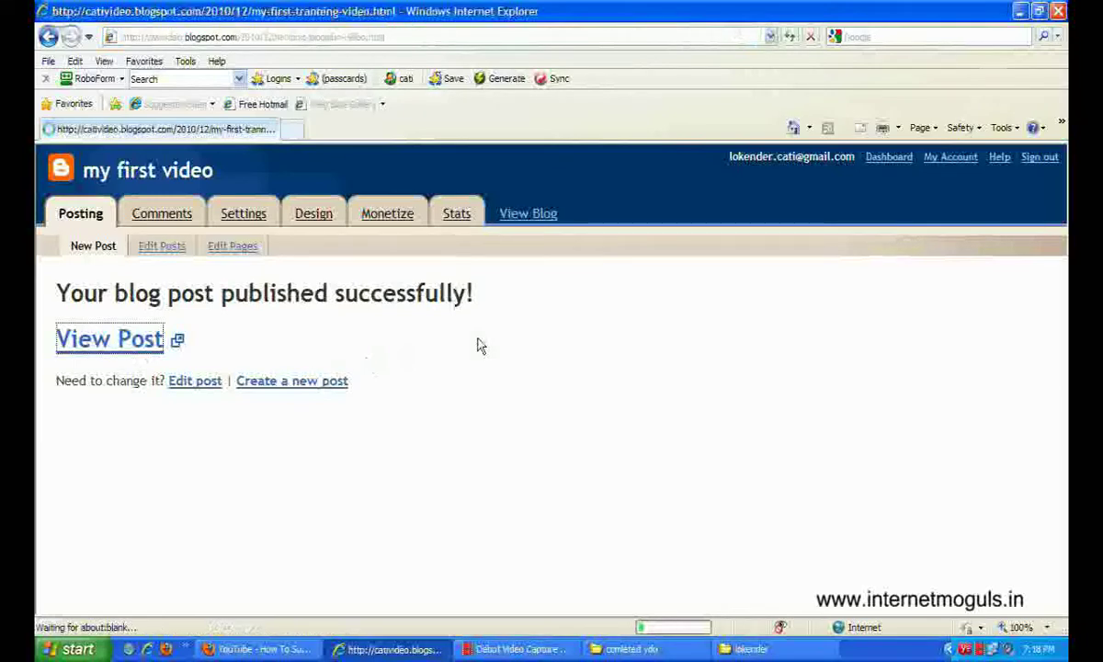
{"action": "scroll", "coordinate": [641, 337], "scroll_direction": "down", "scroll_amount": 1}
{"action": "scroll", "coordinate": [625, 337], "scroll_direction": "up", "scroll_amount": 1}
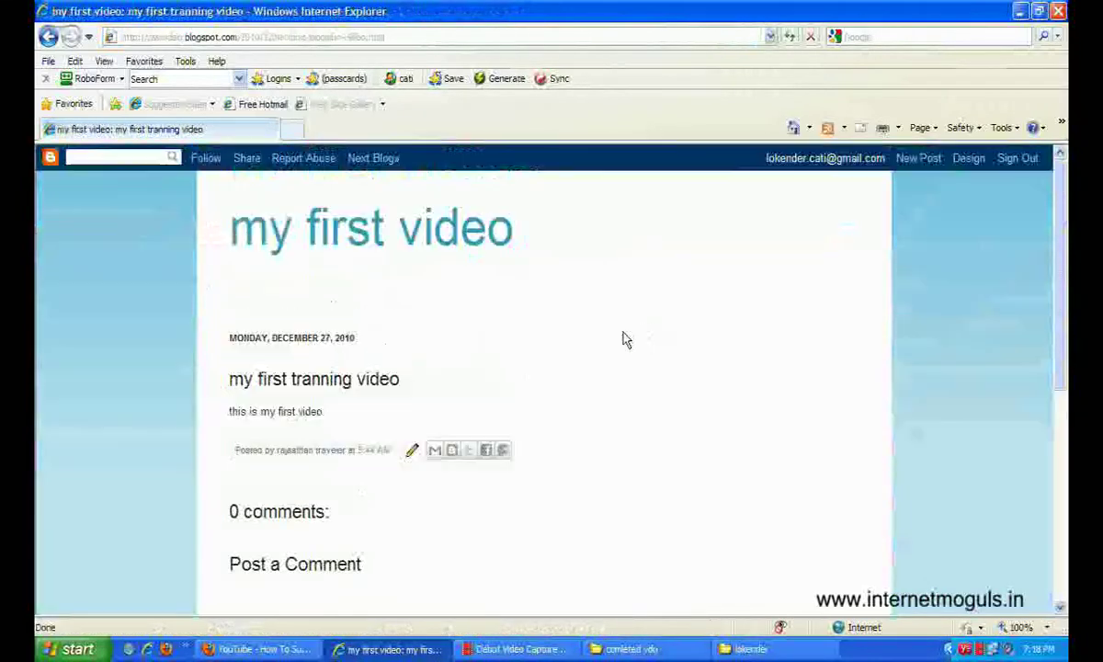